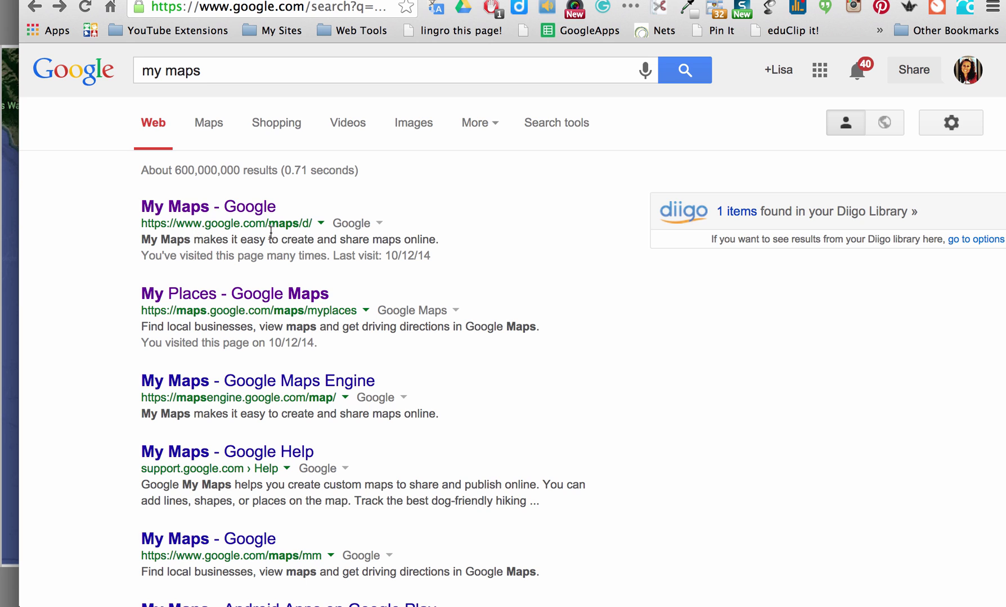
# Go to My Maps and select the Pleasanton, CA map edited at 8:24 PM from your saved maps.
pyautogui.click(198, 212)
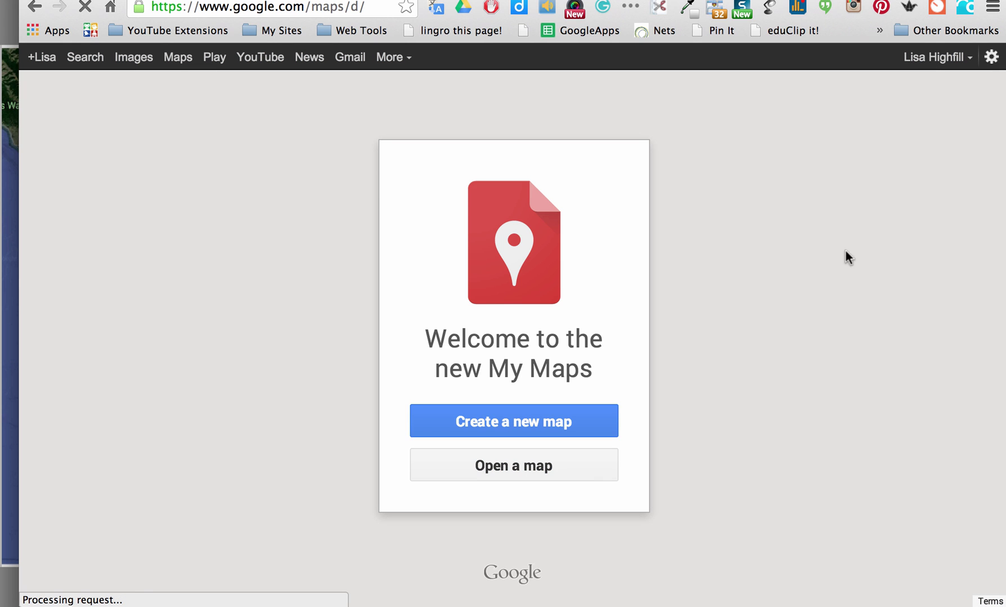
pyautogui.click(492, 465)
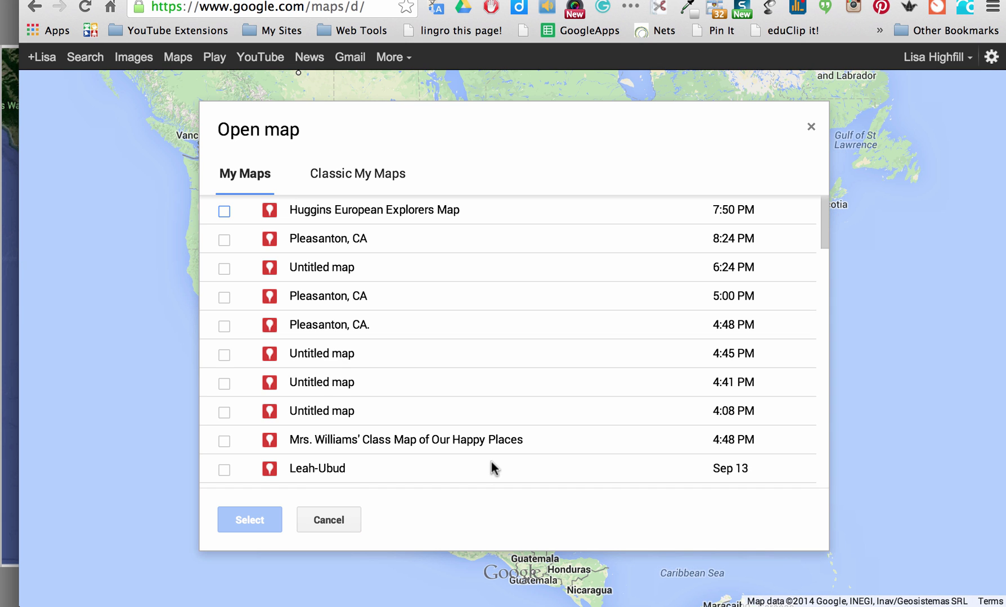
pyautogui.click(225, 242)
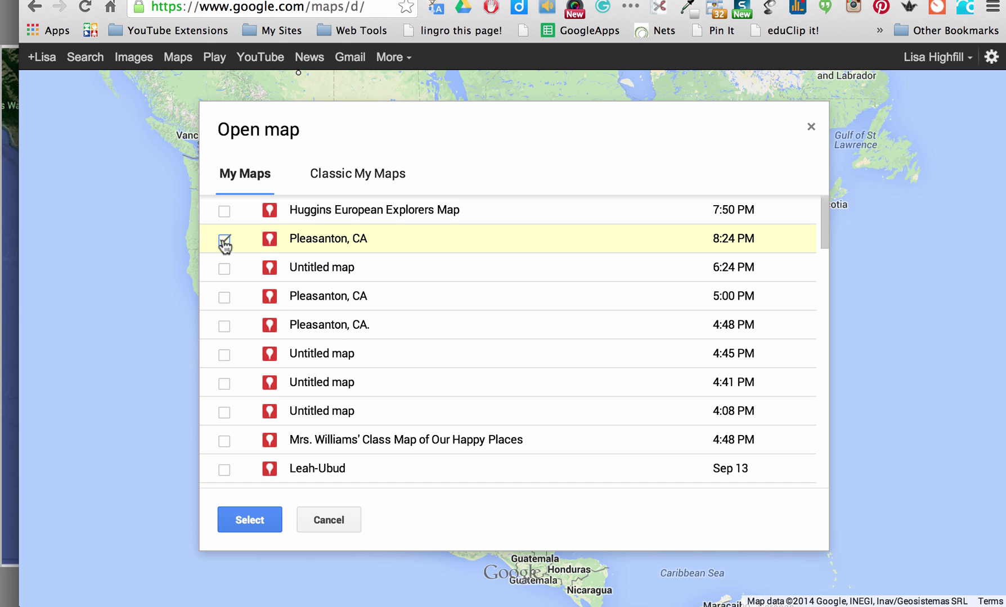
# Open the Pleasanton, CA map and view, then close, the Downtown Pleasanton, CA star's details.
pyautogui.click(254, 521)
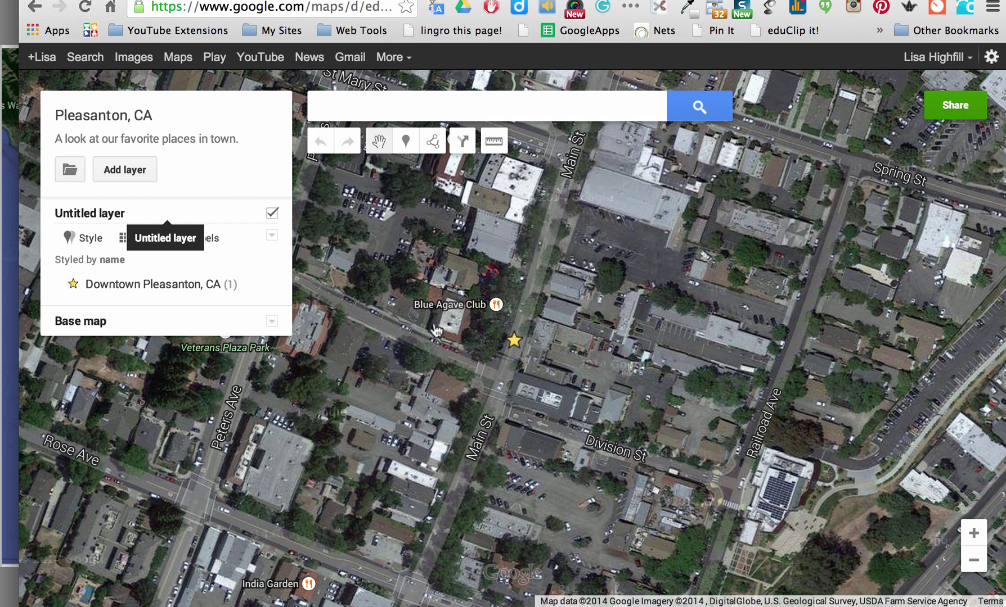
pyautogui.click(514, 345)
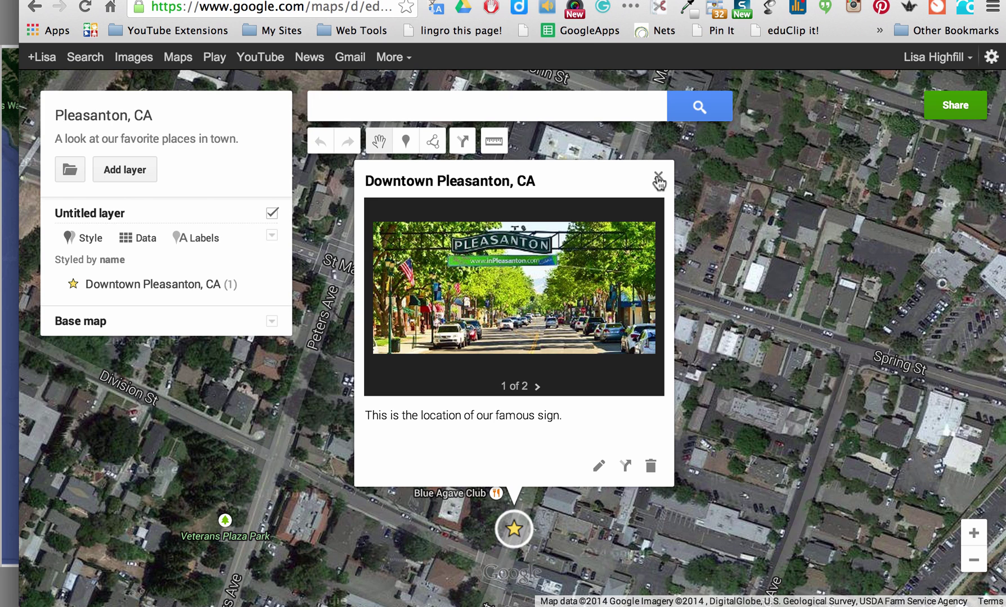
pyautogui.click(658, 177)
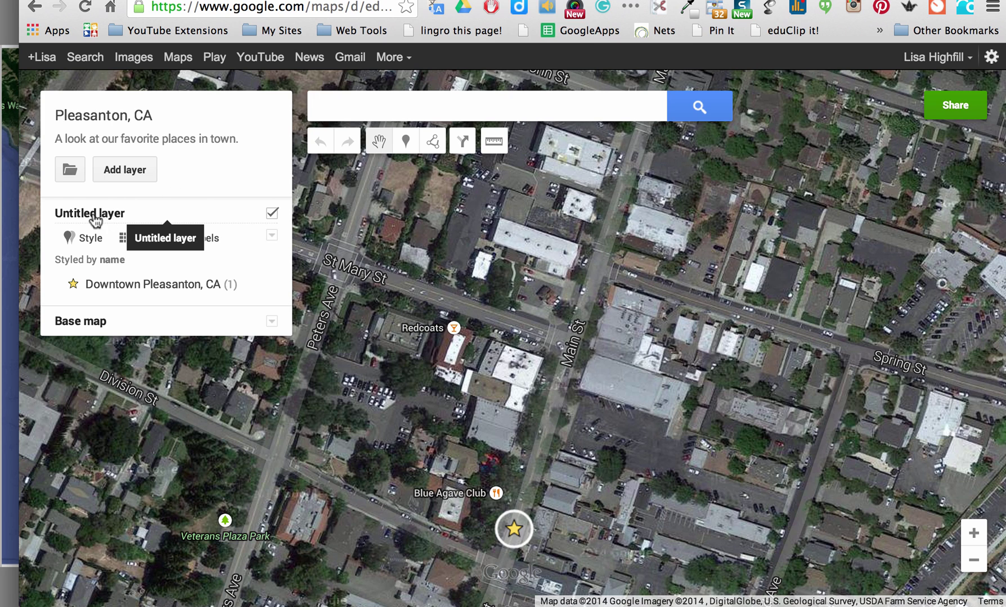
# Retitle the map's Untitled layer as 'Historic Landmarks and buildings' and save the name.
pyautogui.click(78, 221)
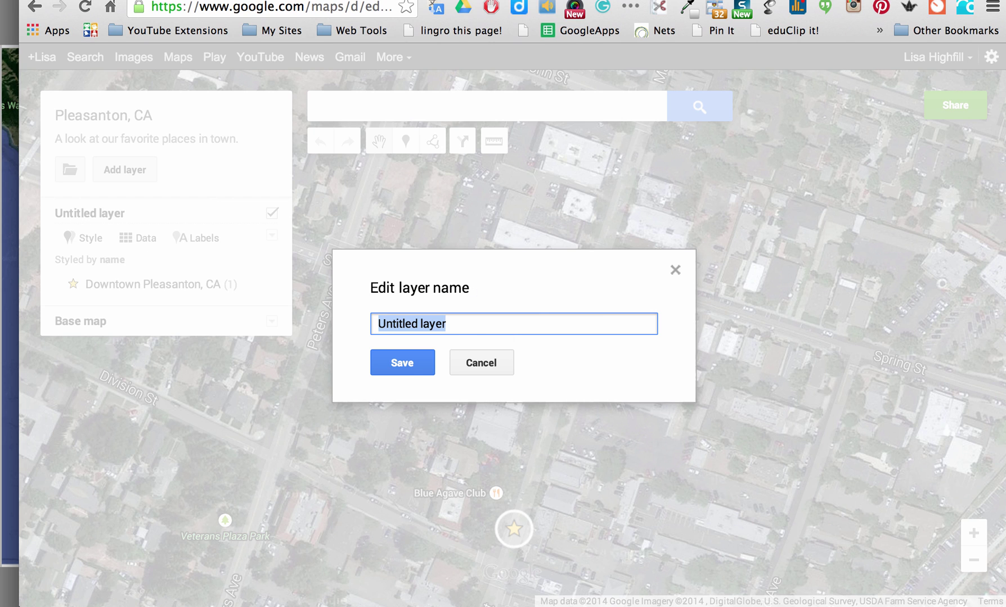
pyautogui.write('Historic ')
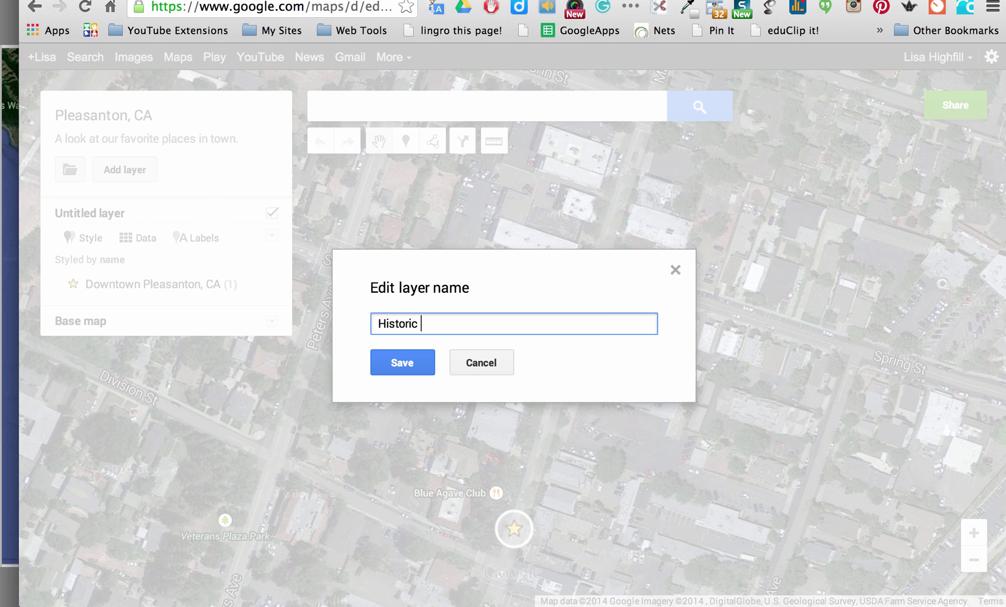
pyautogui.write('Landmarks and')
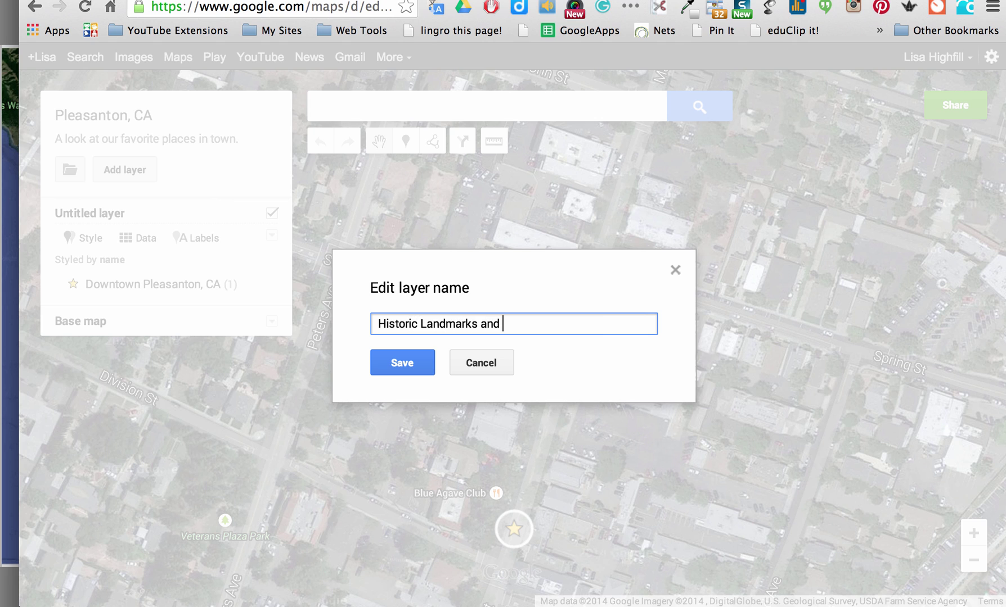
pyautogui.write(' buildings')
pyautogui.click(416, 360)
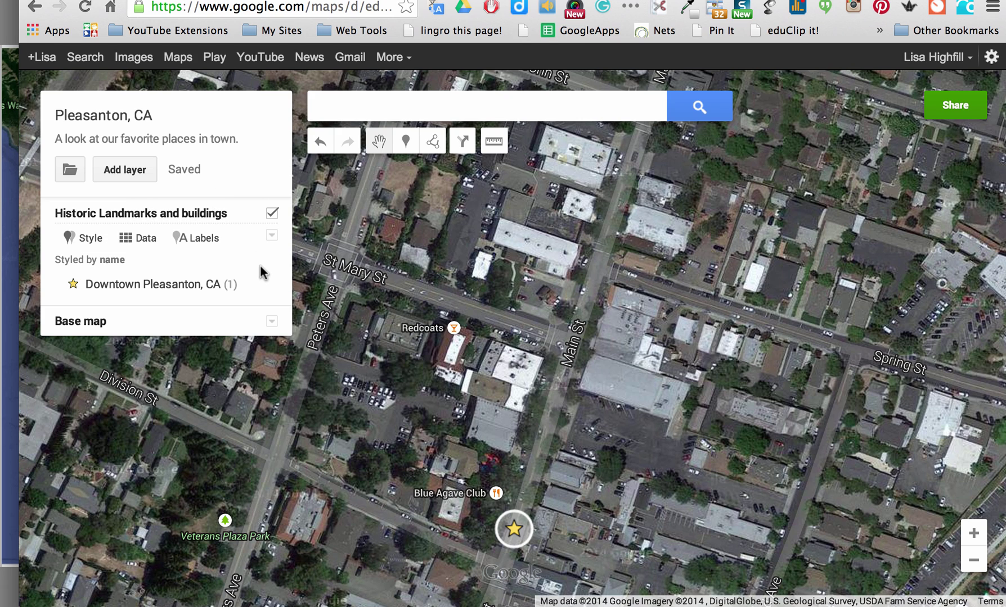
pyautogui.click(272, 214)
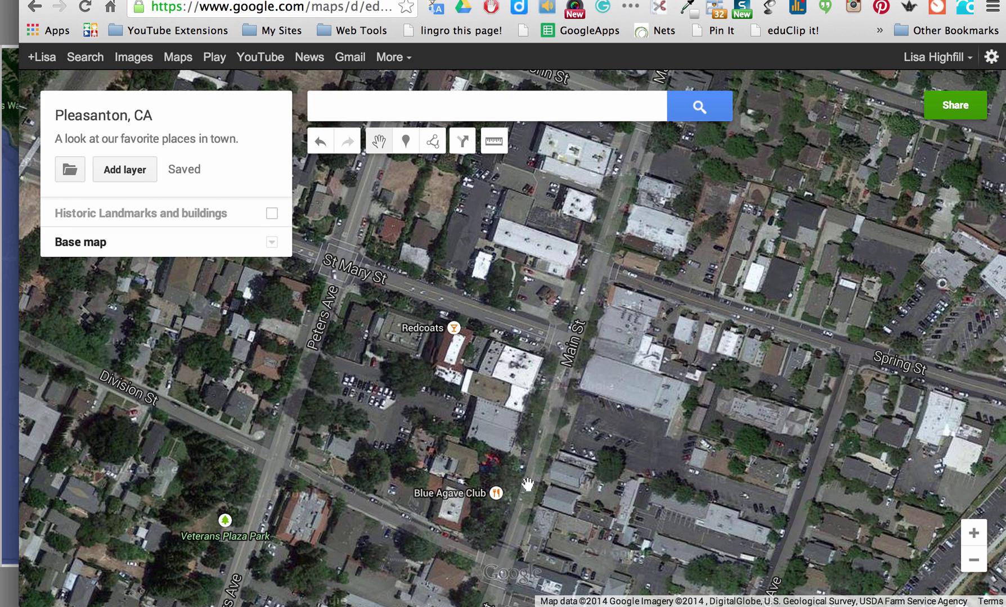
pyautogui.moveTo(527, 485); pyautogui.dragTo(534, 379)
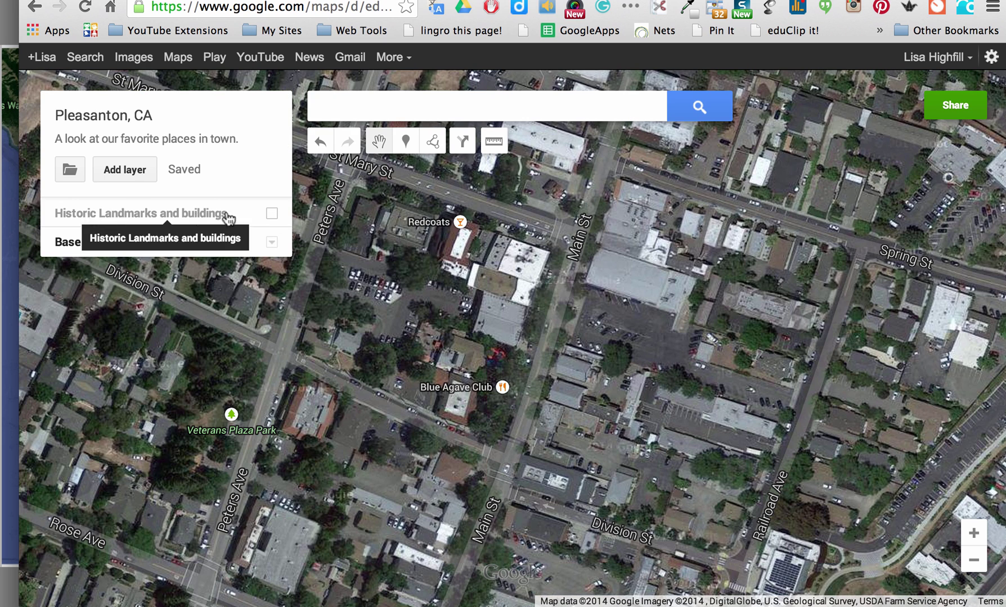
pyautogui.click(272, 215)
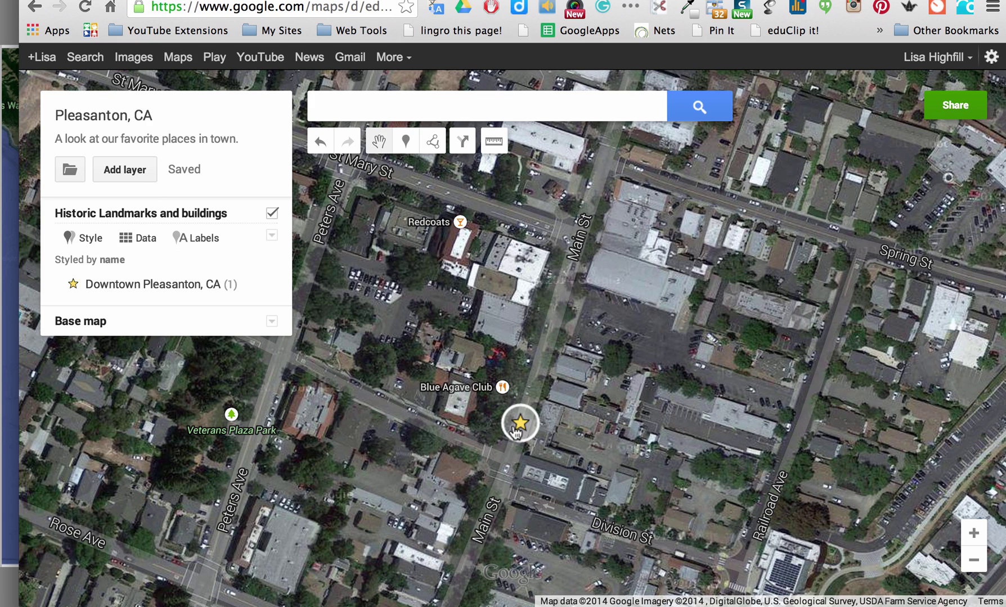
# Set the layer's label field to 'name' so the Downtown Pleasanton star shows its name.
pyautogui.click(201, 241)
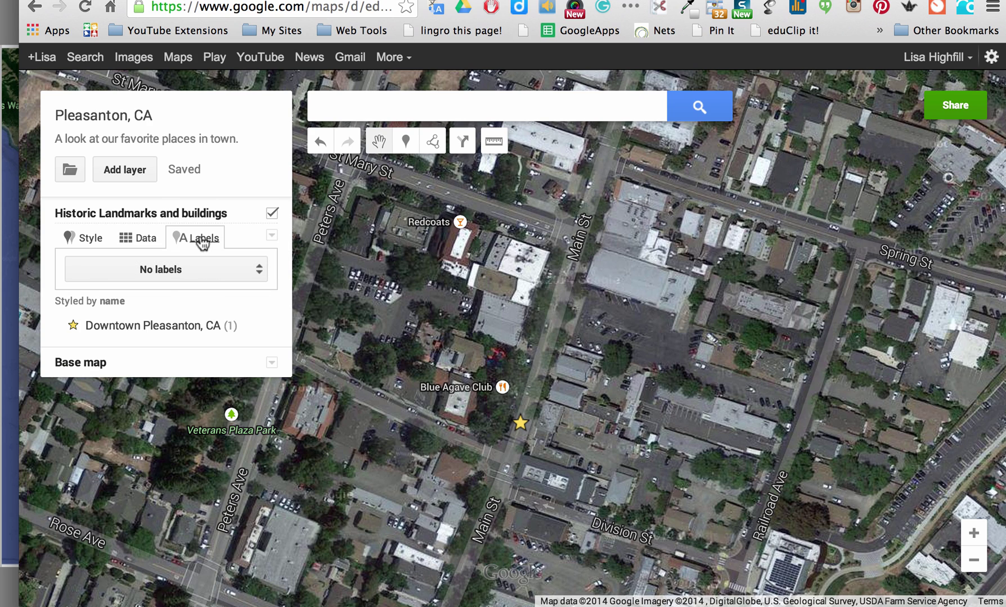
pyautogui.click(197, 272)
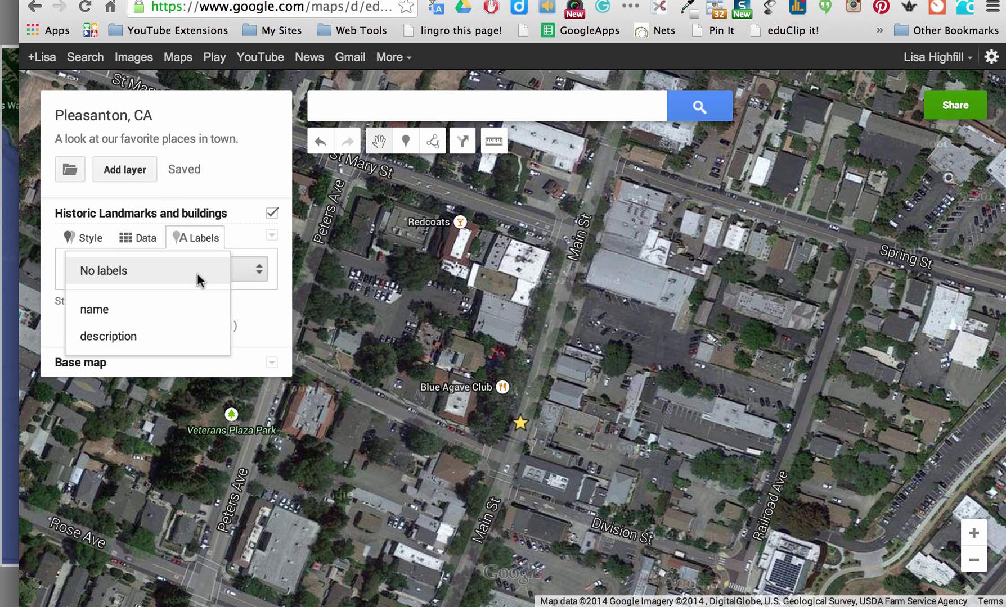
pyautogui.click(96, 310)
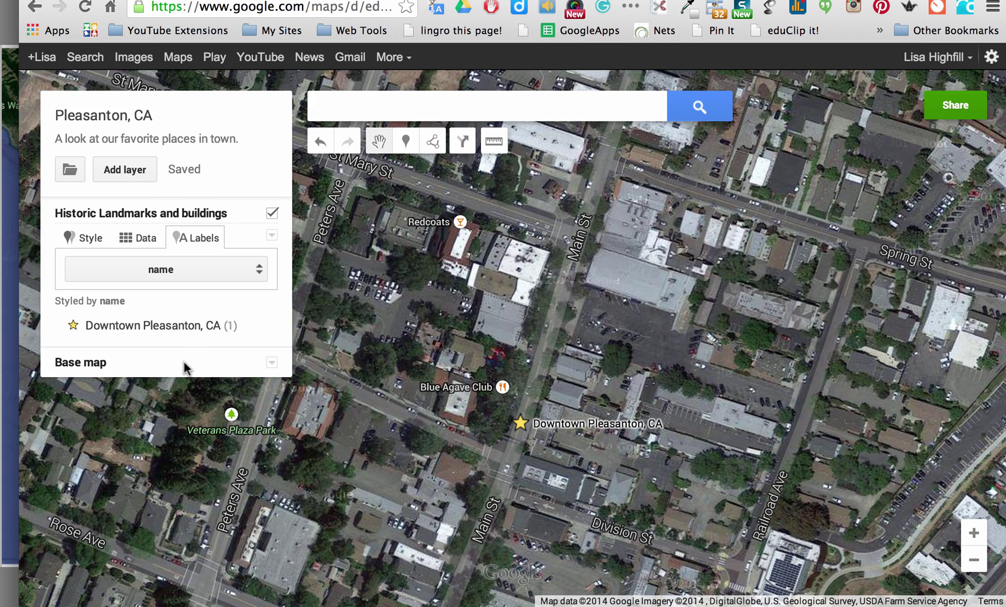
pyautogui.click(273, 237)
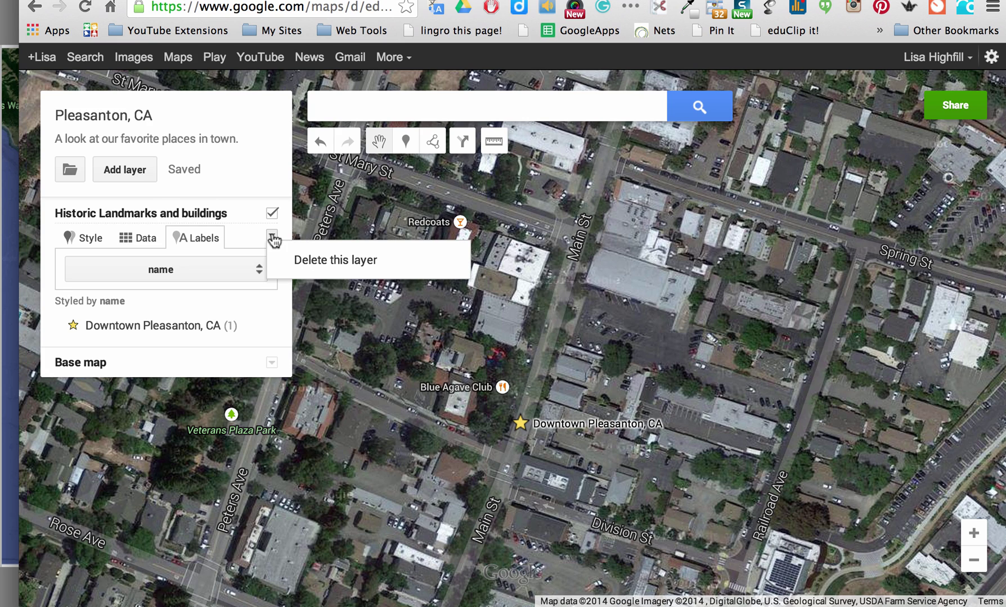
pyautogui.click(236, 231)
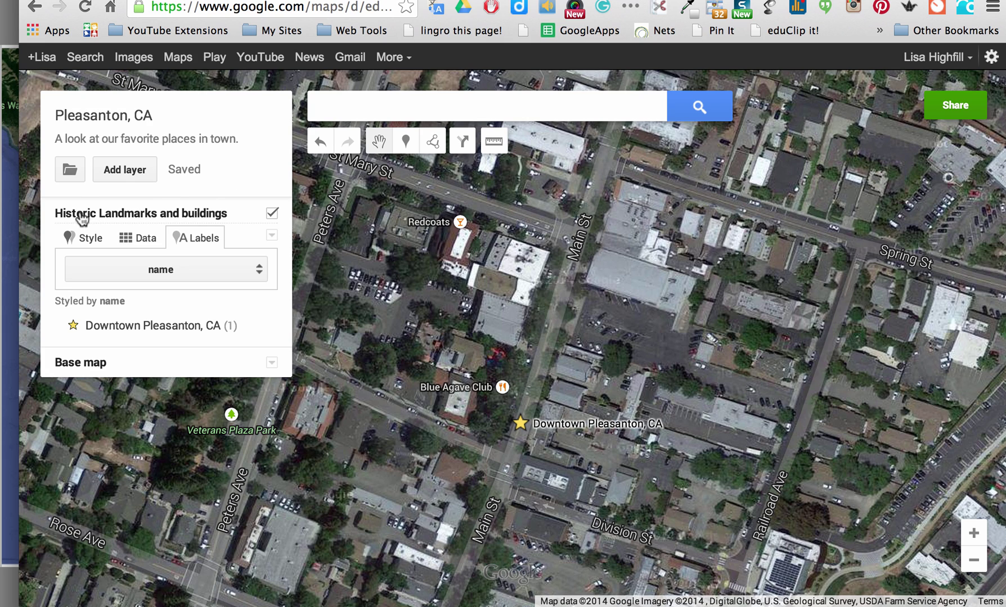
pyautogui.click(69, 170)
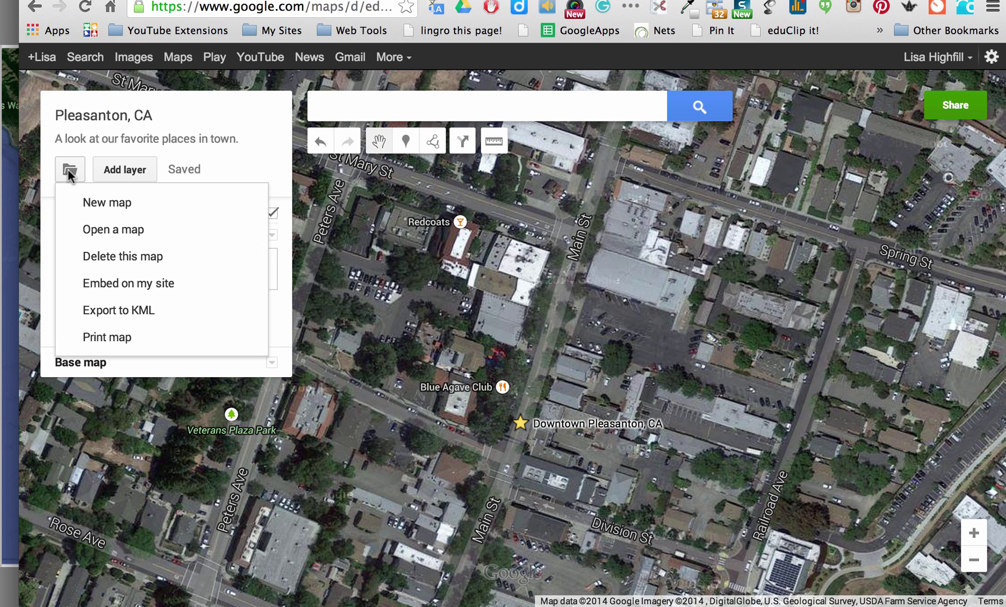
pyautogui.click(150, 288)
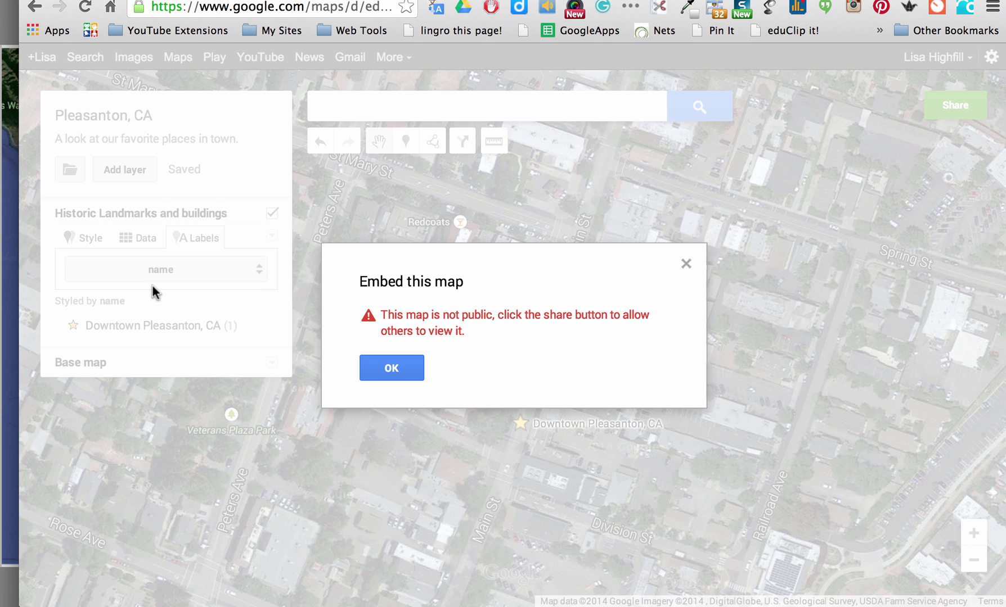
pyautogui.click(401, 367)
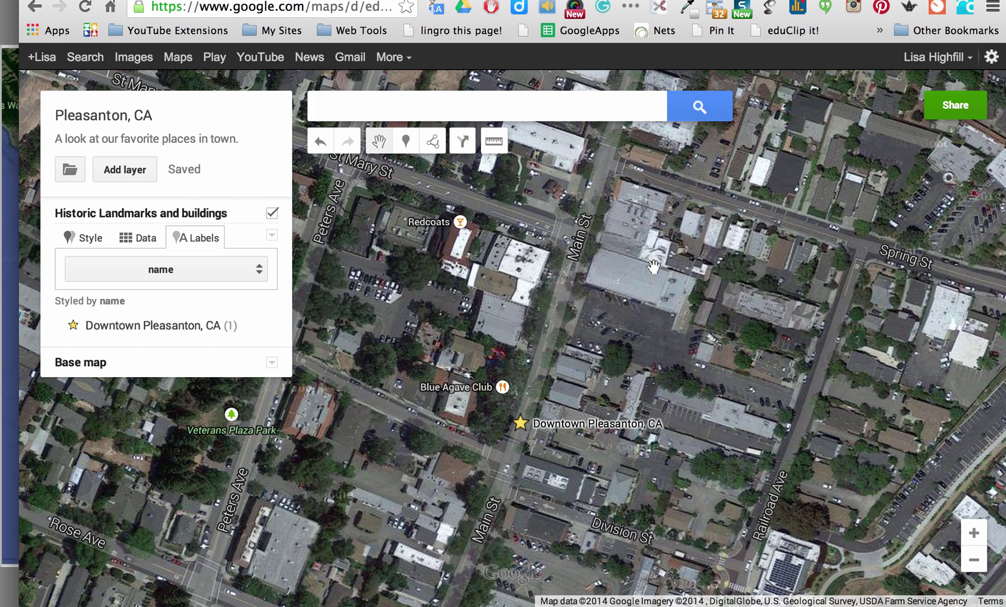
# Share the map as Public on the web with Can view access and save the setting.
pyautogui.click(951, 107)
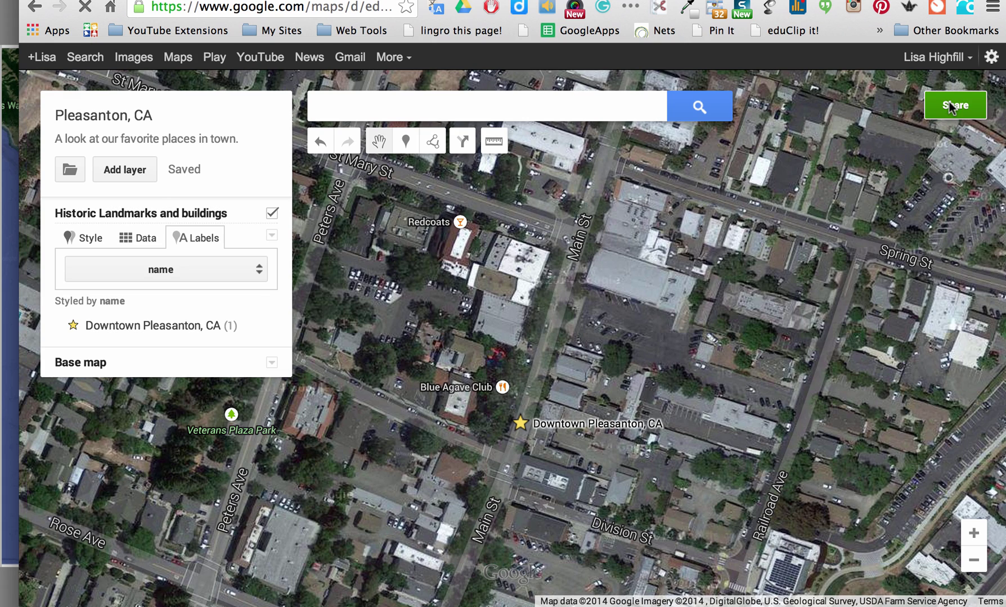
pyautogui.click(950, 107)
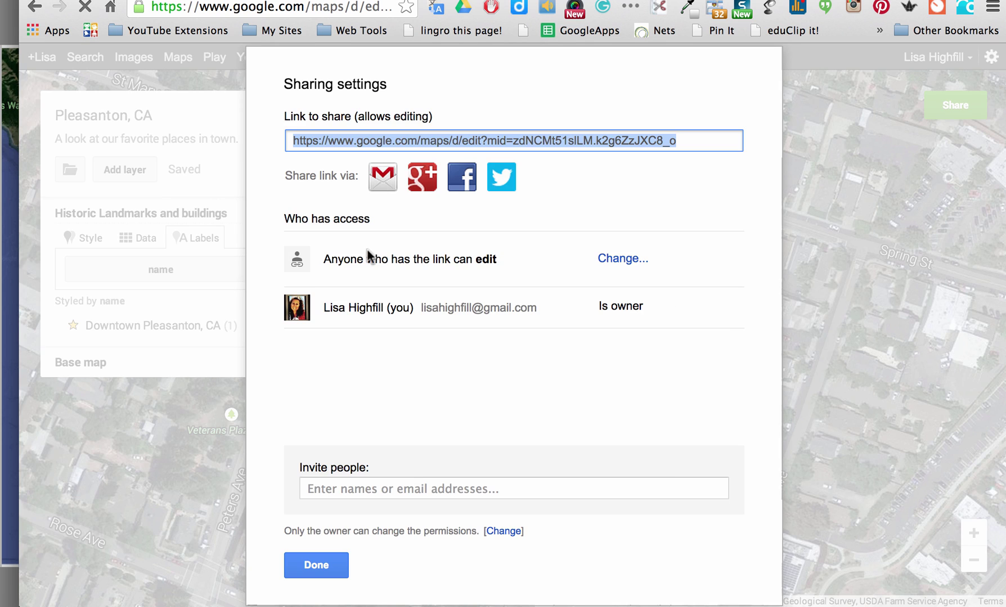
pyautogui.click(621, 262)
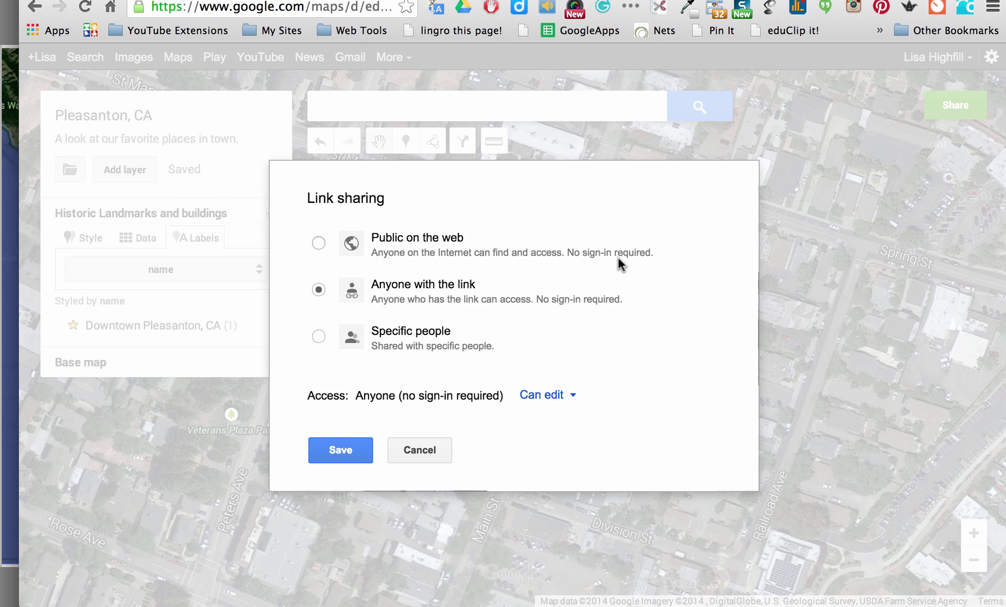
pyautogui.click(557, 400)
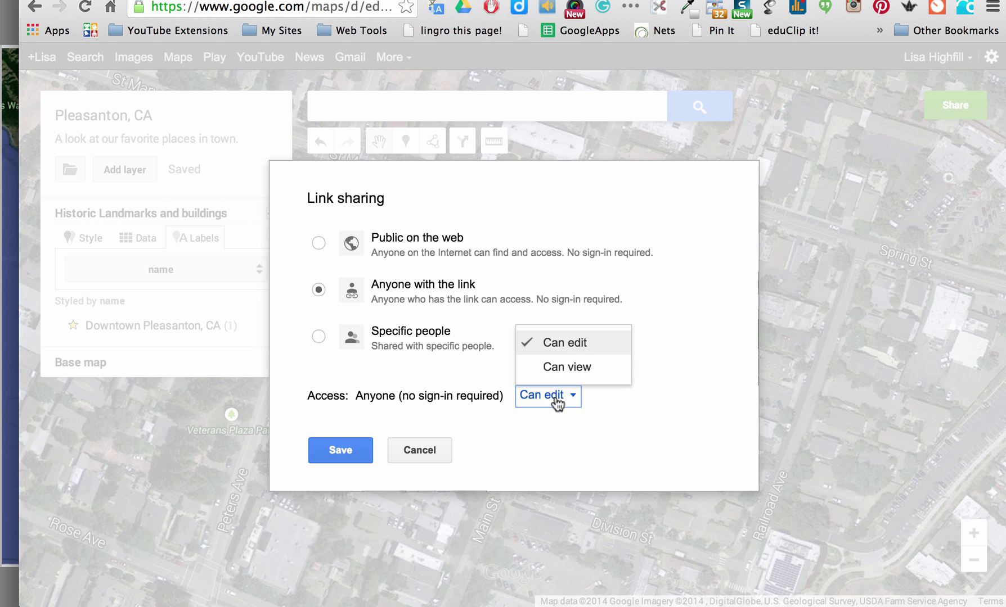
pyautogui.click(570, 370)
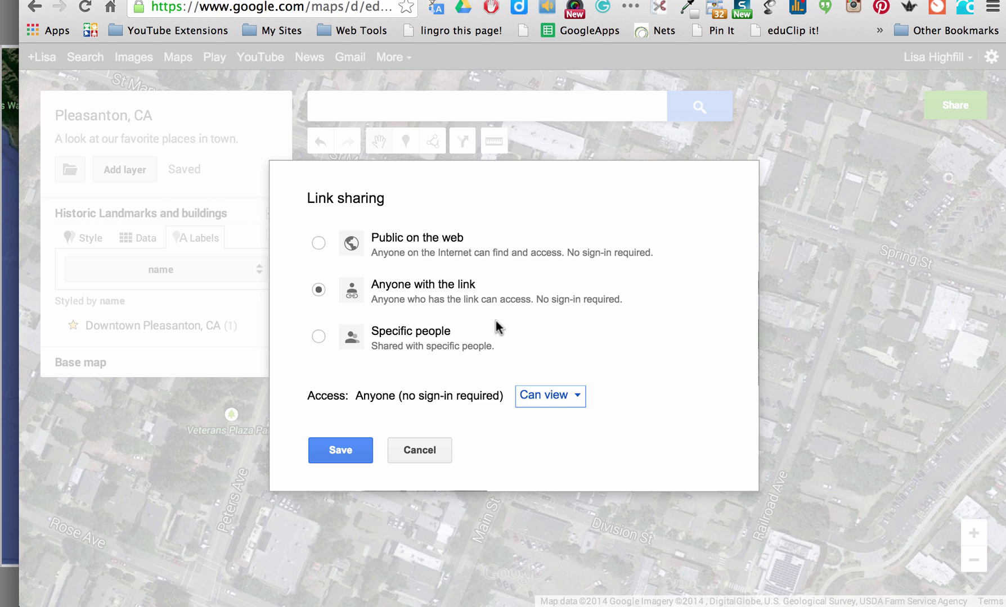
pyautogui.click(319, 243)
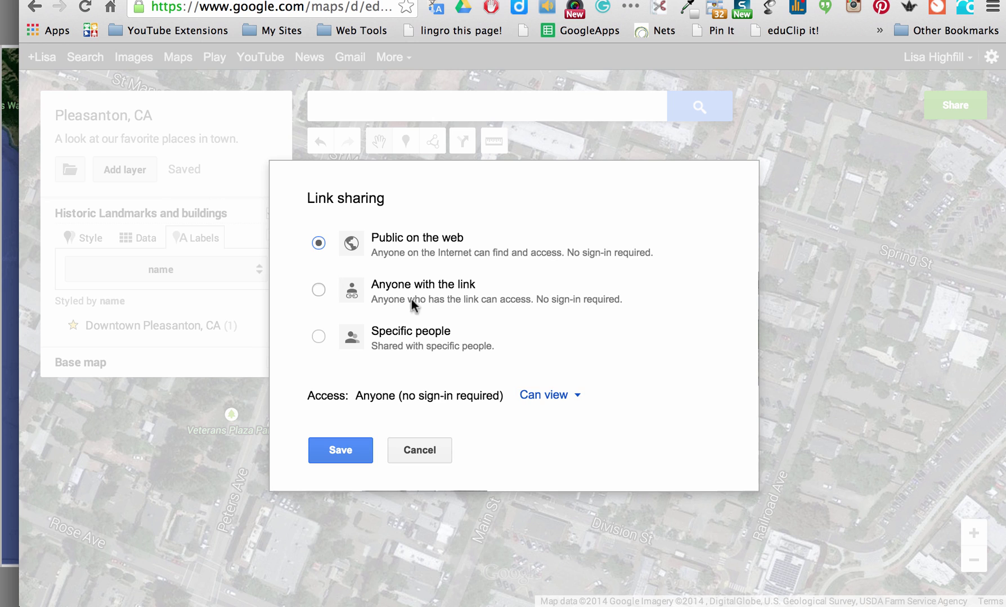
pyautogui.click(338, 451)
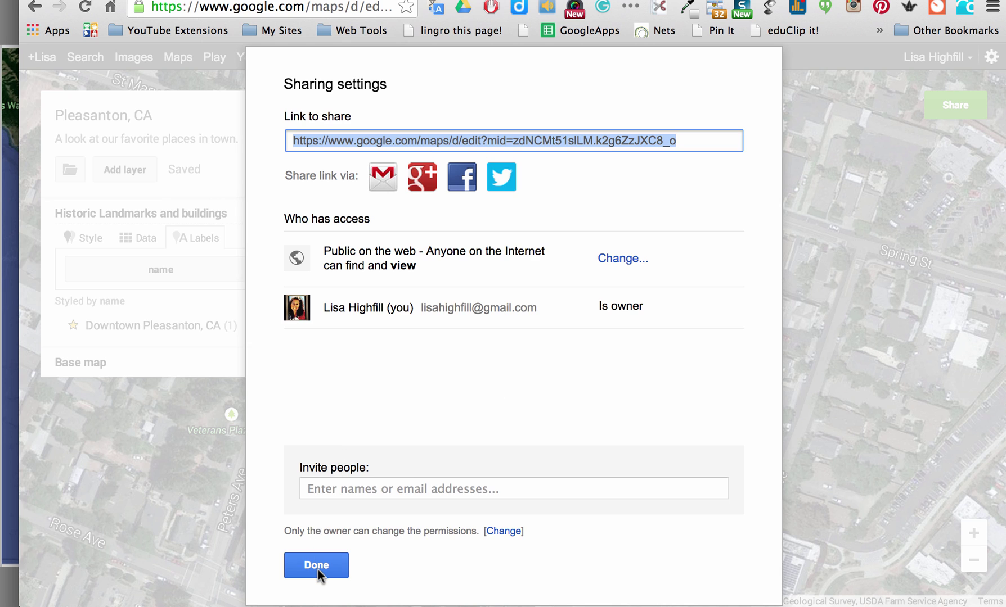
pyautogui.click(316, 566)
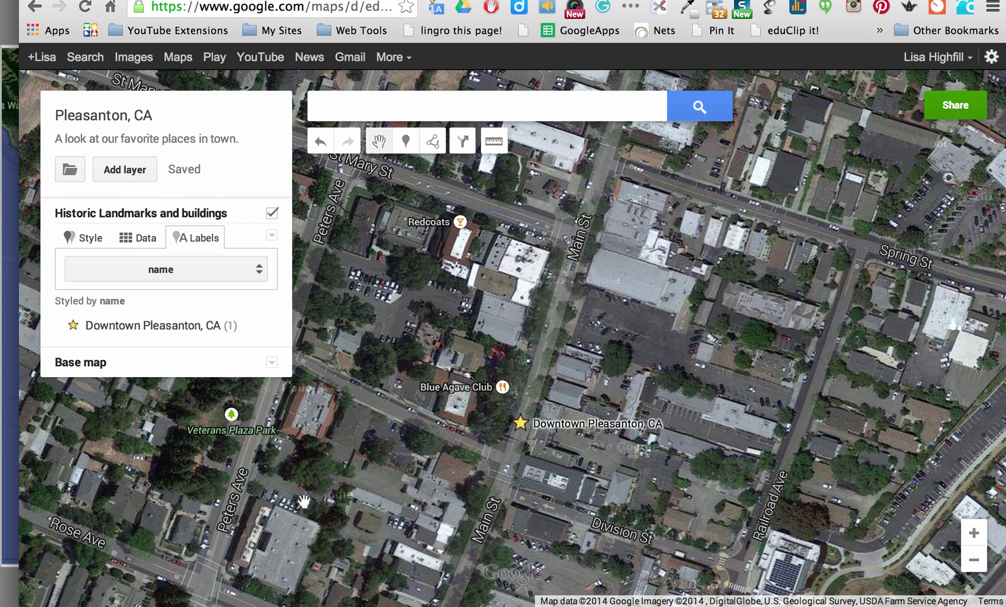
pyautogui.click(66, 170)
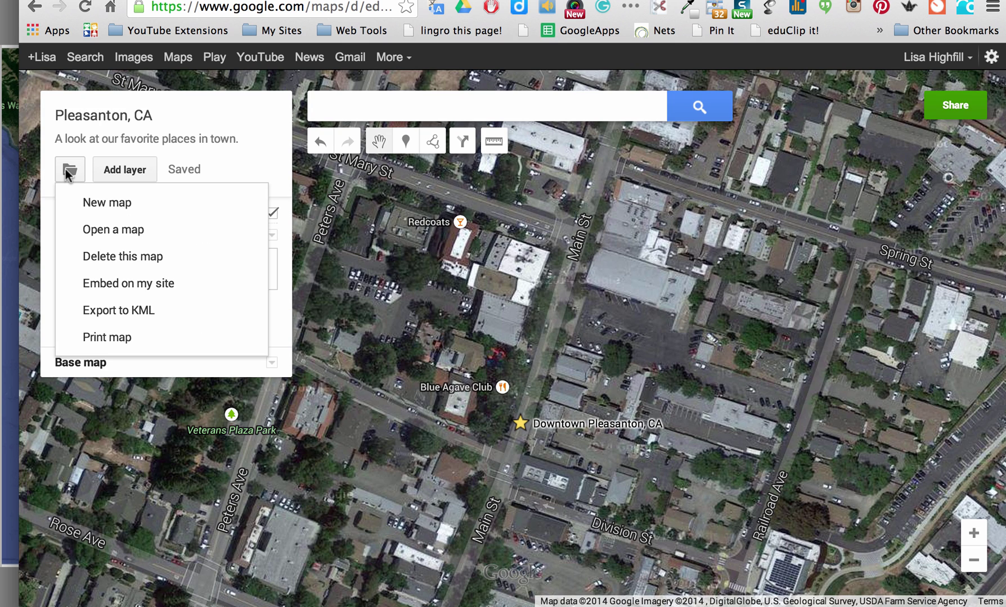
pyautogui.click(100, 281)
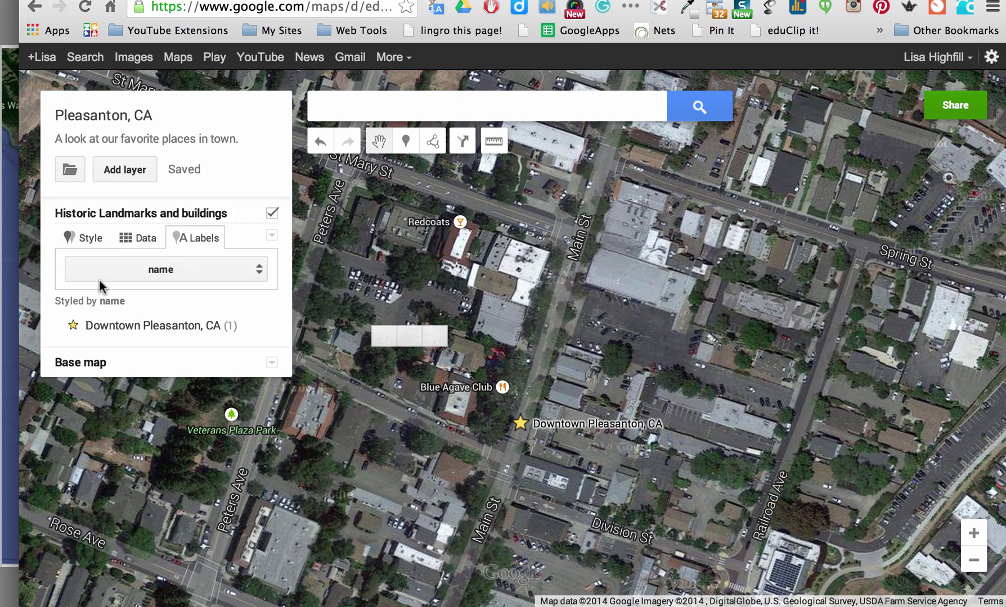
pyautogui.click(538, 366)
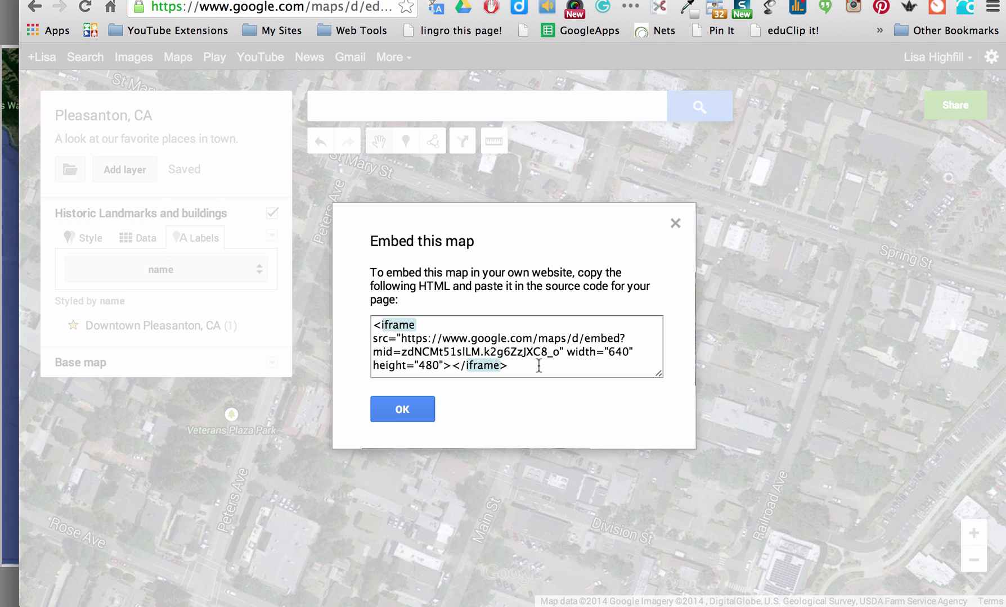
pyautogui.moveTo(436, 347); pyautogui.dragTo(353, 304)
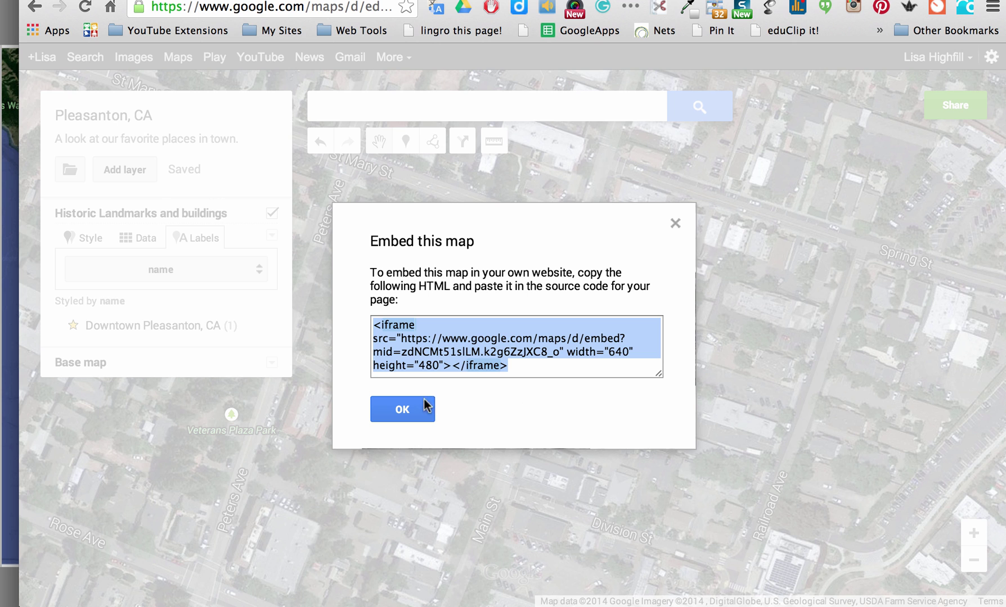
pyautogui.click(396, 409)
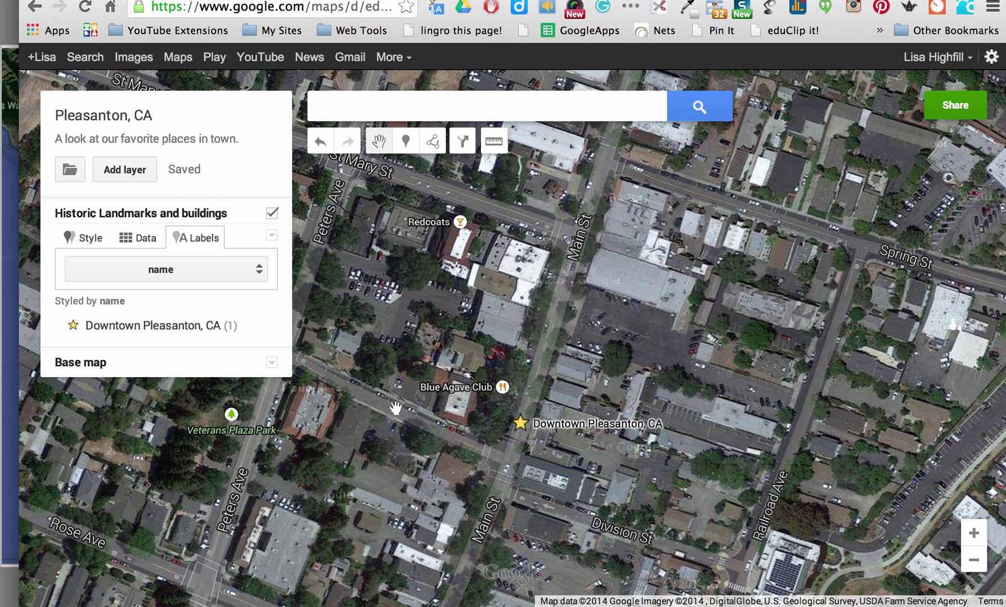